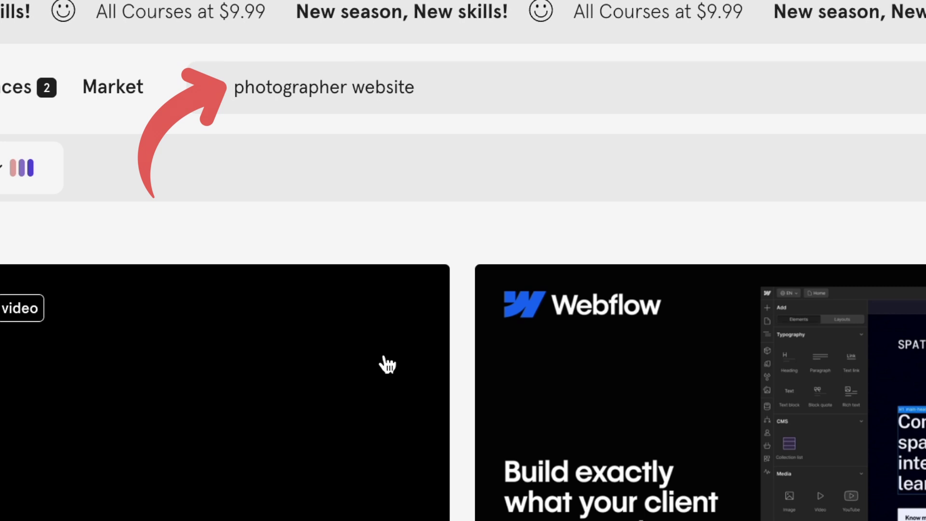
Step: Scroll through the Awwwards 'photographer website' results to the photography portfolio entries
scroll(429, 165, down, 5)
scroll(429, 165, down, 15)
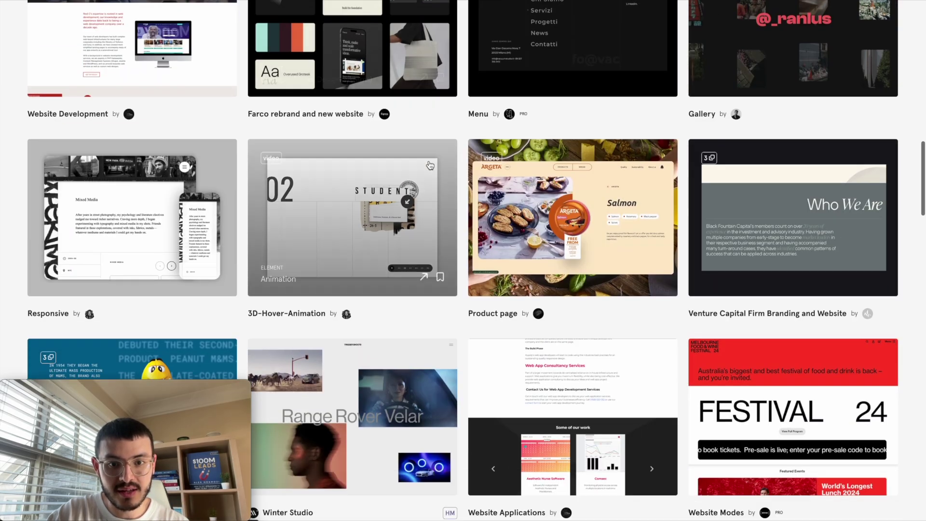
scroll(430, 165, down, 7)
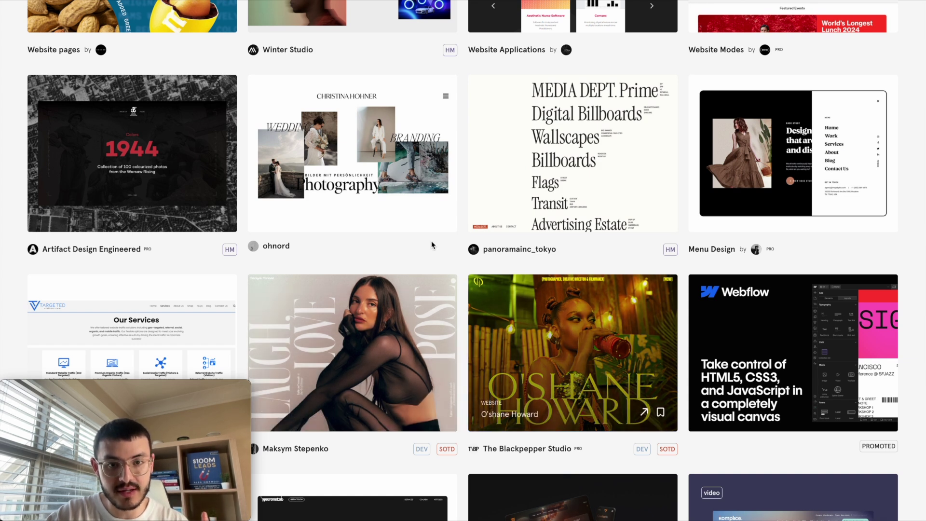
Step: Open the ohnord wedding and branding photography site and scroll through its collage, intro and about-me section
click(406, 186)
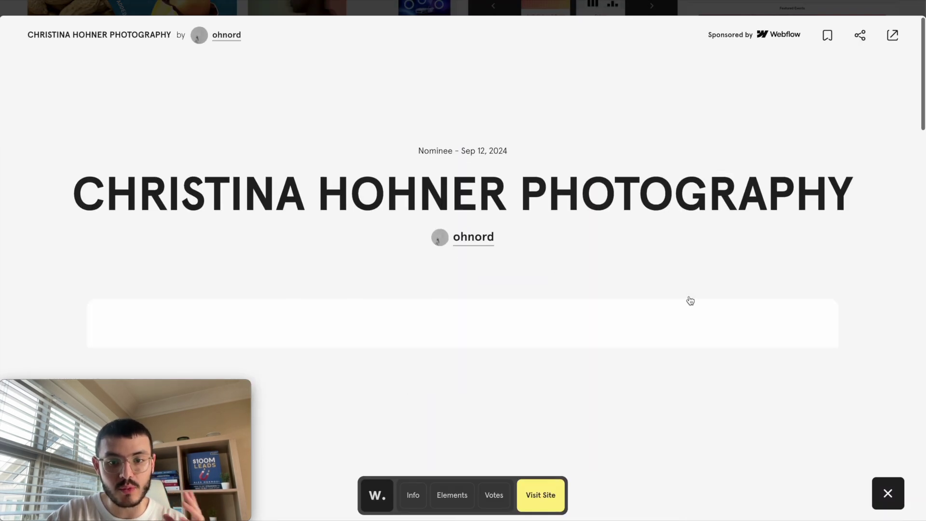
scroll(688, 302, down, 5)
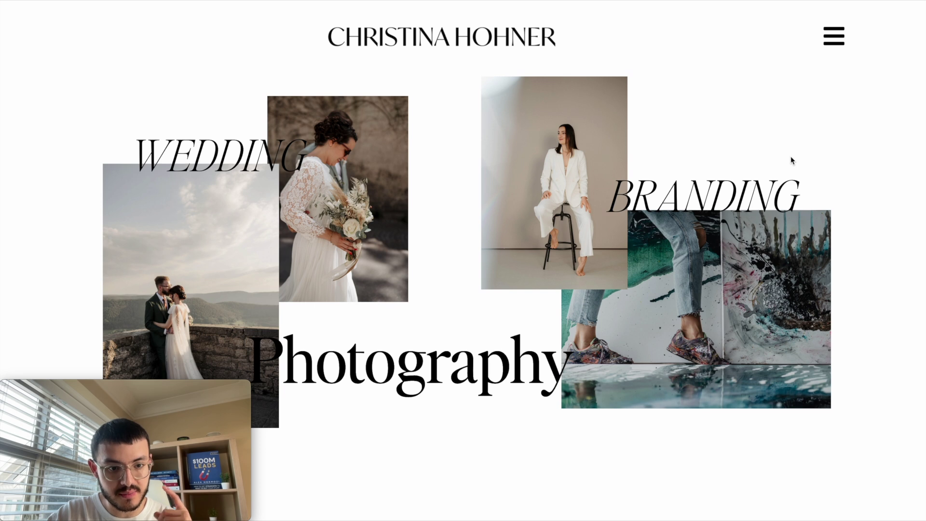
scroll(771, 234, down, 7)
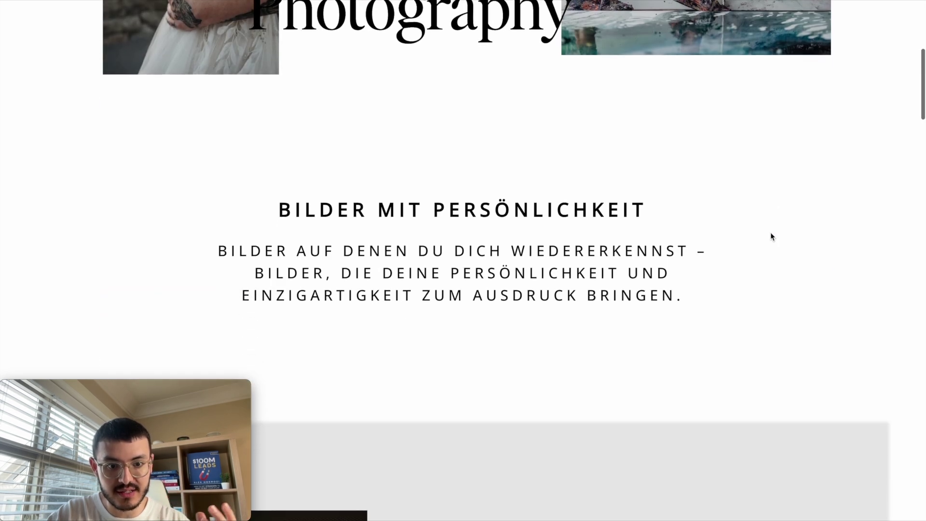
scroll(770, 236, down, 3)
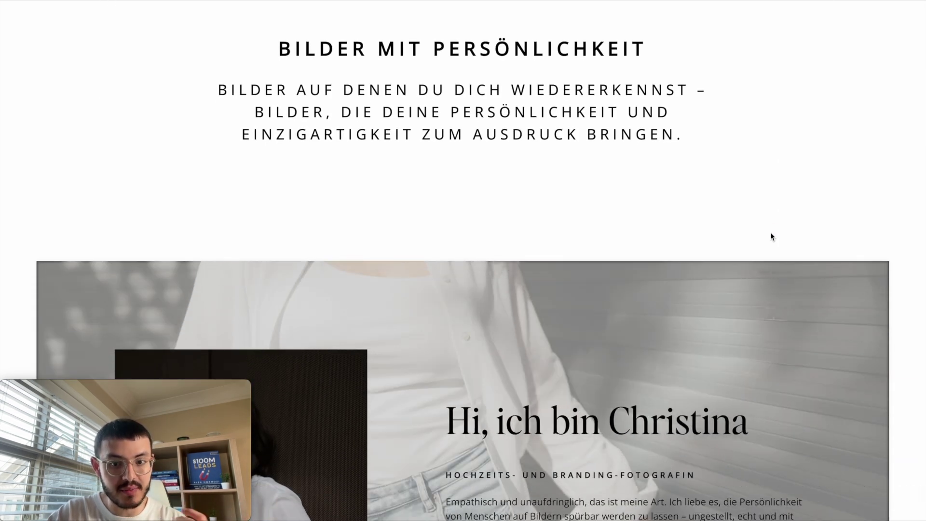
Step: Shorten the orange cover to reveal item 2, Color Pallet Selector (coolors.co), and switch to Coolors
scroll(770, 235, down, 4)
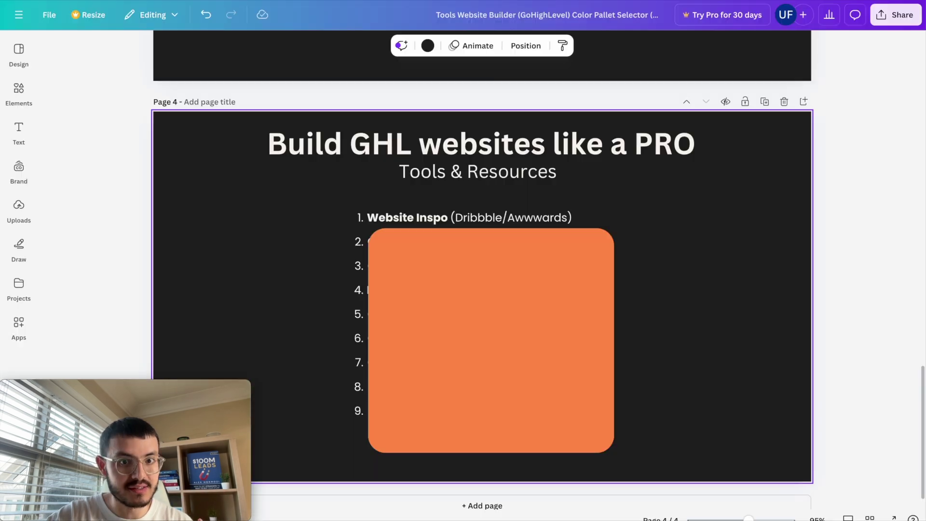
click(460, 289)
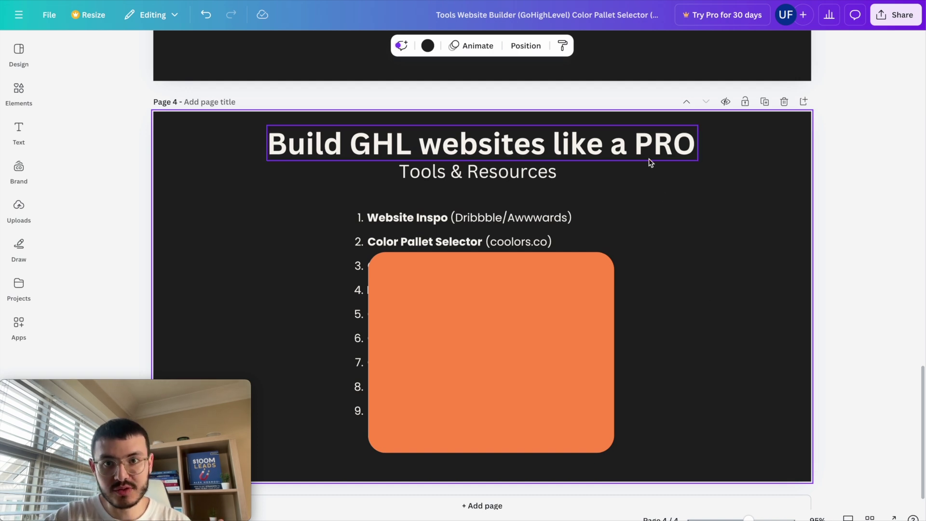
key(ctrl+Tab)
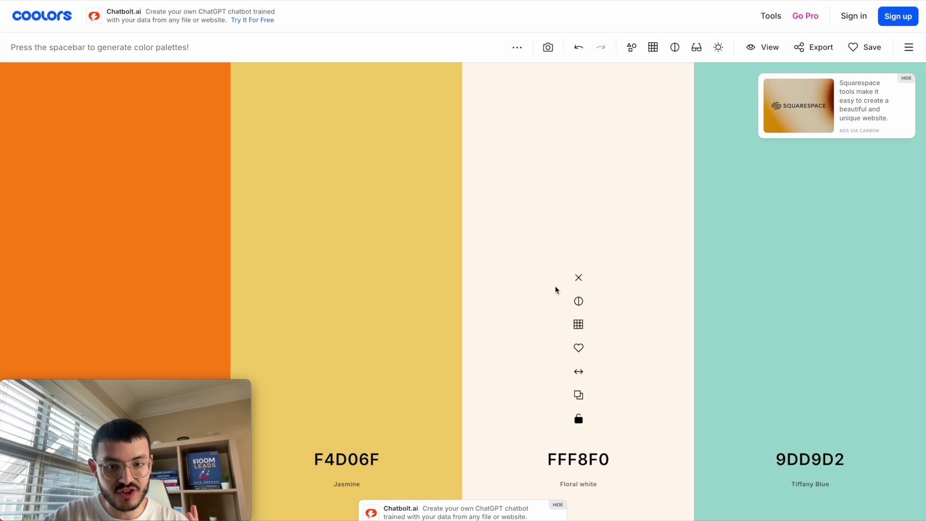
Step: Regenerate the Coolors palette, adding and removing a colour, ending on C09A37, E5E5E5, FFFFFF, 1047B3
key(space)
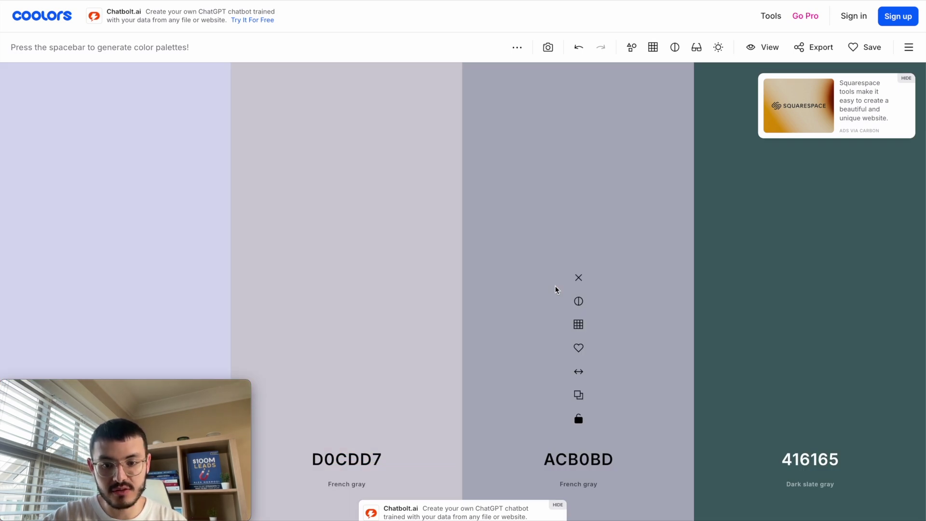
key(space)
mouse_move(459, 324)
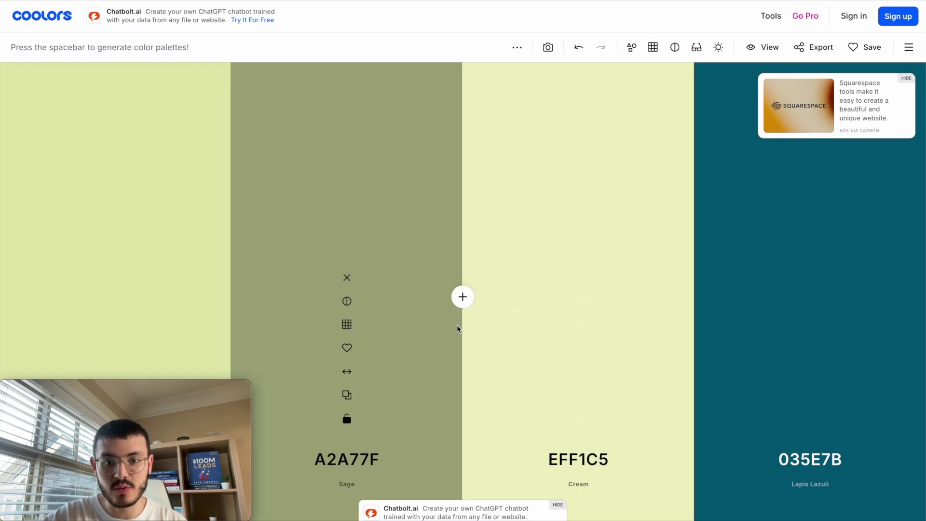
click(462, 296)
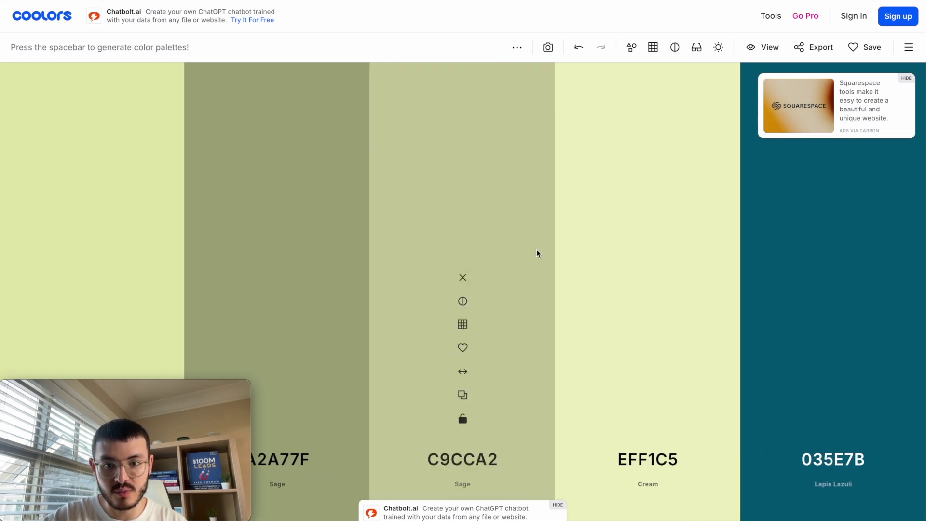
key(space)
click(462, 277)
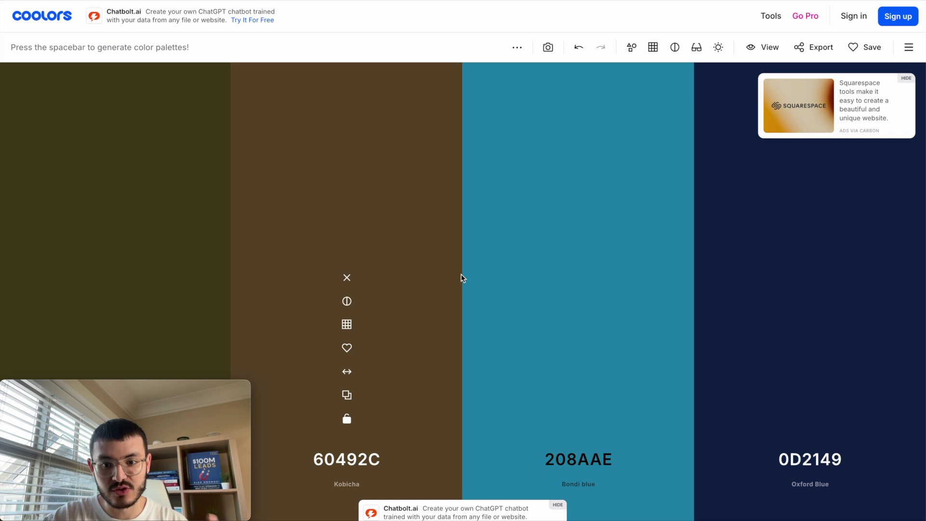
key(space)
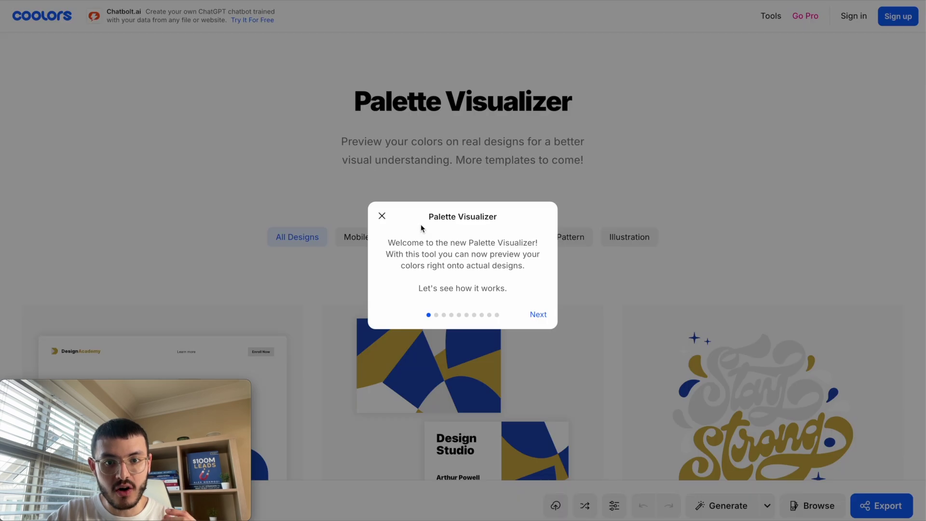
Step: Dismiss the Palette Visualizer welcome tour and browse its templates in the gold and blue palette
click(381, 217)
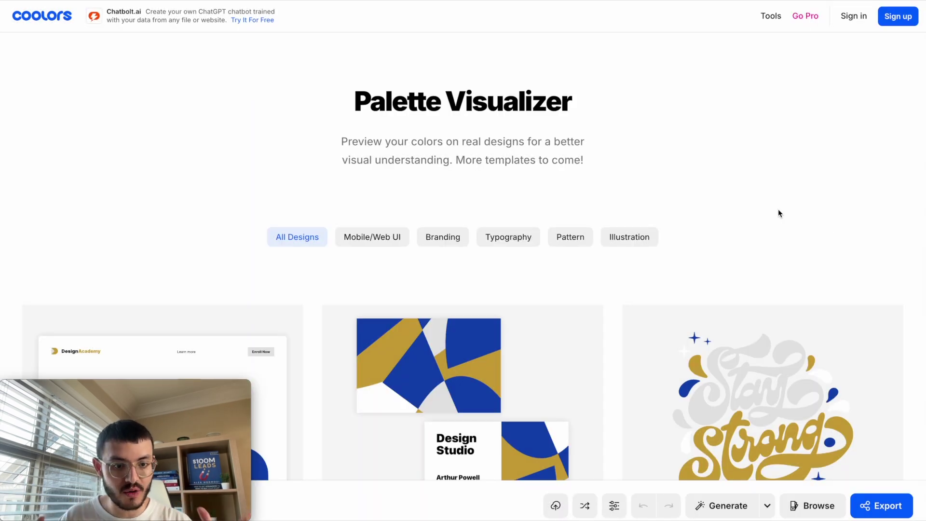
scroll(778, 213, down, 6)
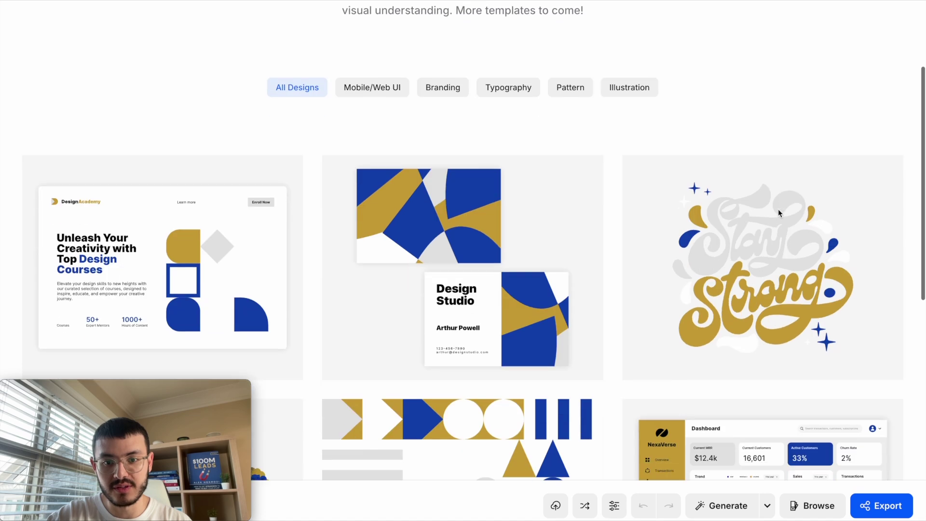
scroll(780, 213, down, 3)
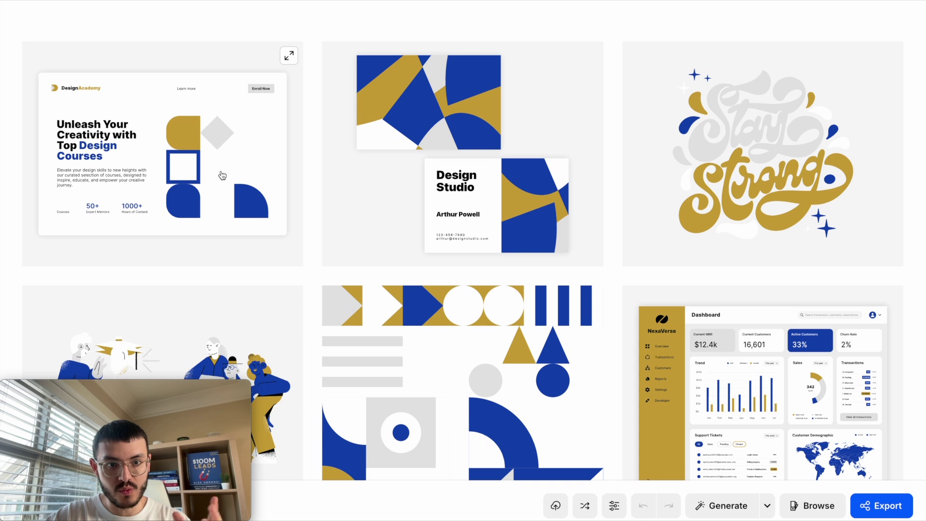
scroll(217, 169, up, 6)
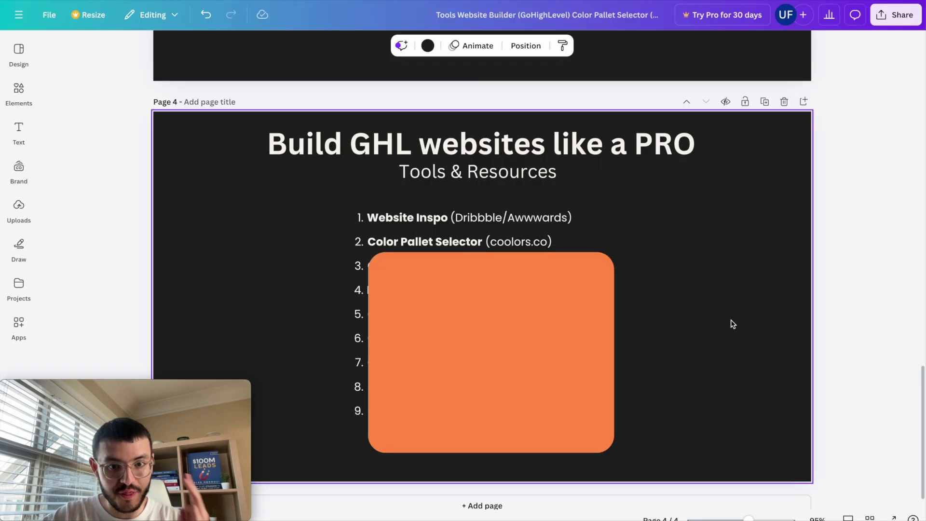
click(529, 295)
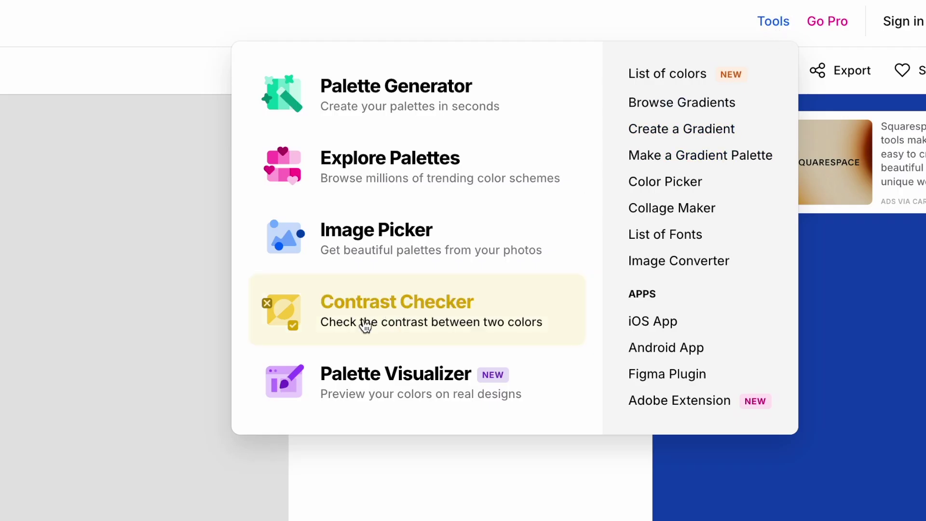
Step: Test #1047B3 text on a #90A7BF background in the Contrast Checker, scoring 3.29 Poor
click(351, 322)
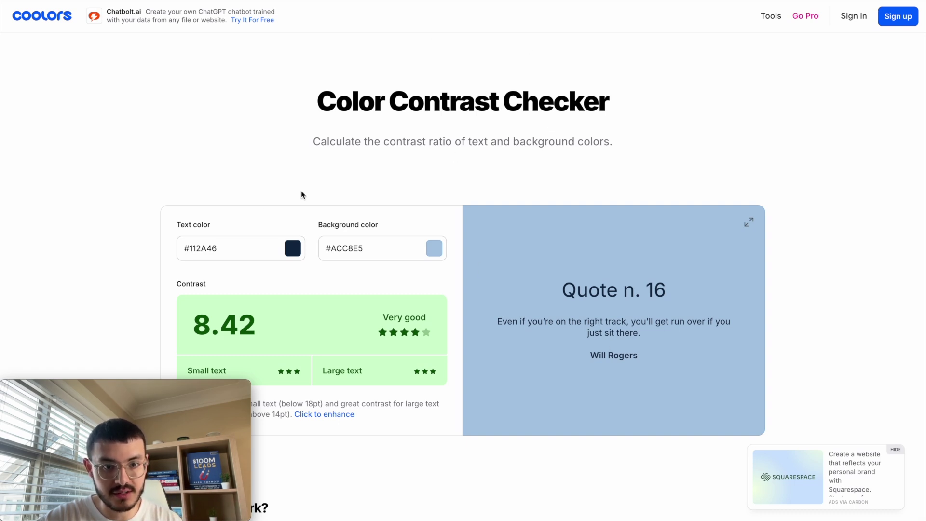
click(292, 248)
double_click(261, 191)
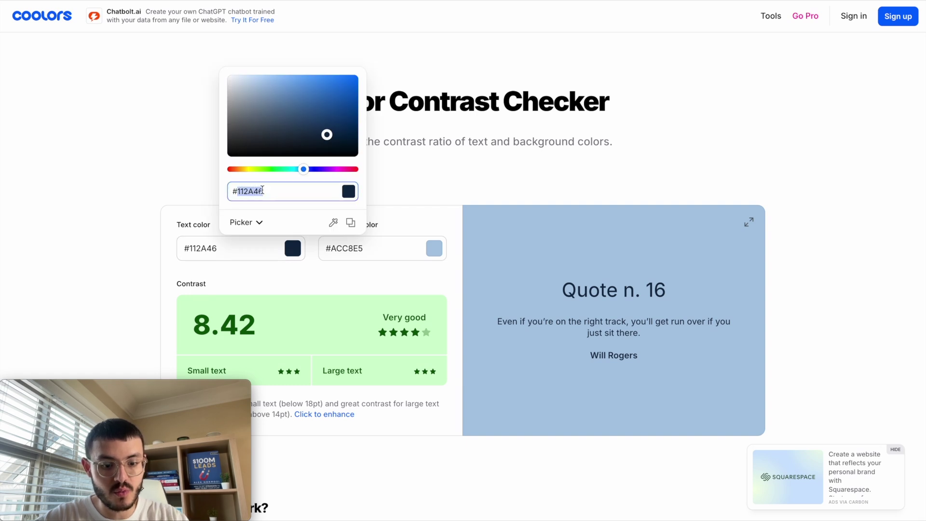
text(1047B3)
click(434, 248)
click(401, 95)
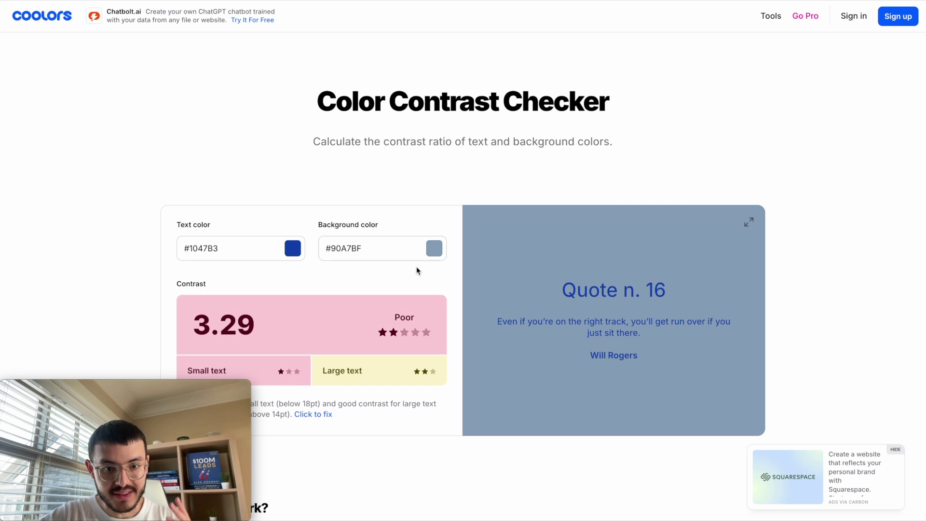
Step: Fix the contrast by adjusting the background to #FFFFFF, raising the score to 8.26 Very good
click(302, 417)
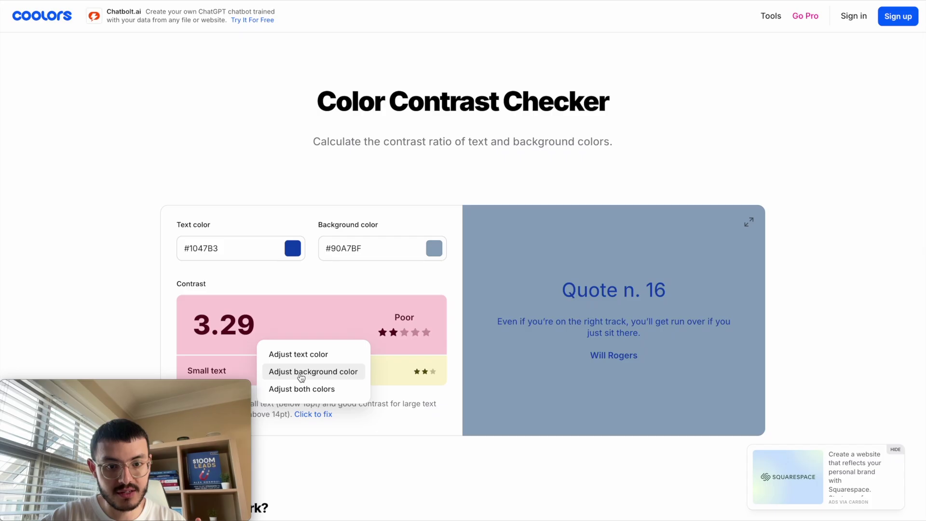
click(571, 259)
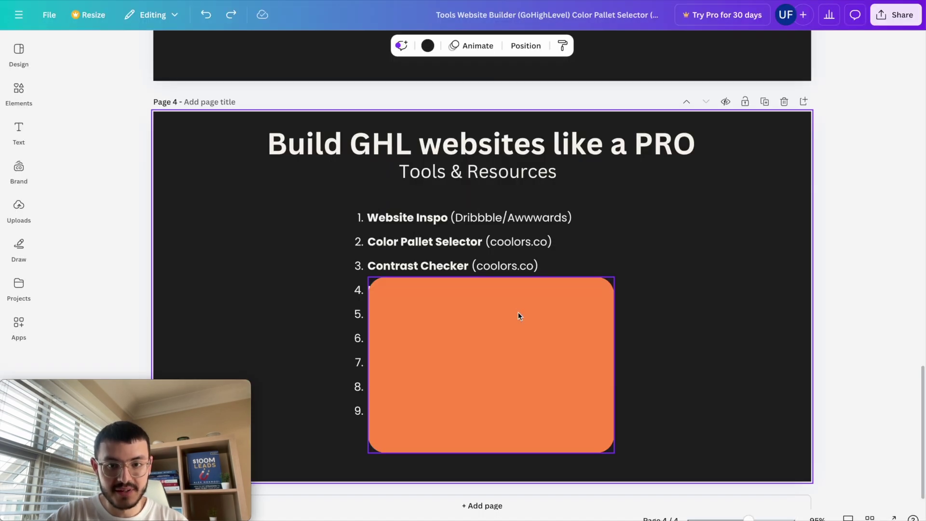
click(493, 296)
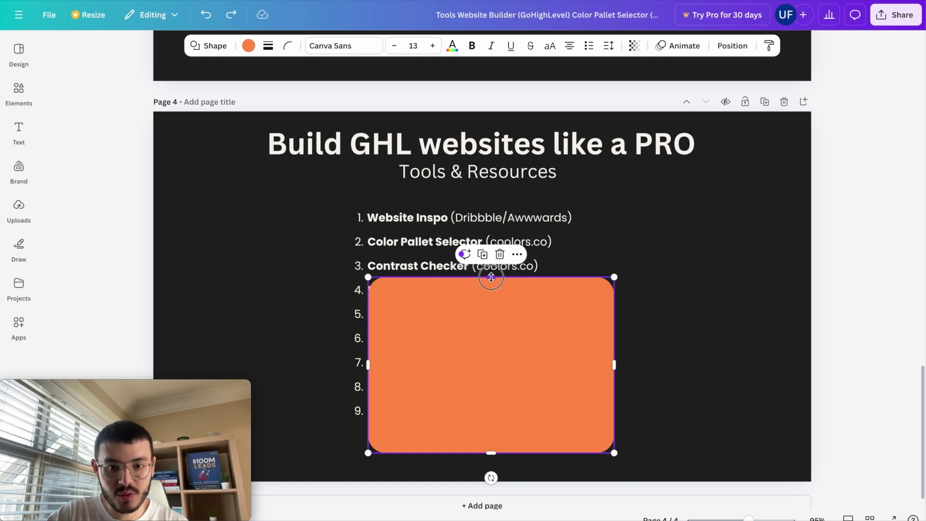
Step: Lower the orange cover box to reveal item 4, Mock-Up Design (Figma/Canva), then deselect it
drag(489, 279, 489, 302)
click(673, 343)
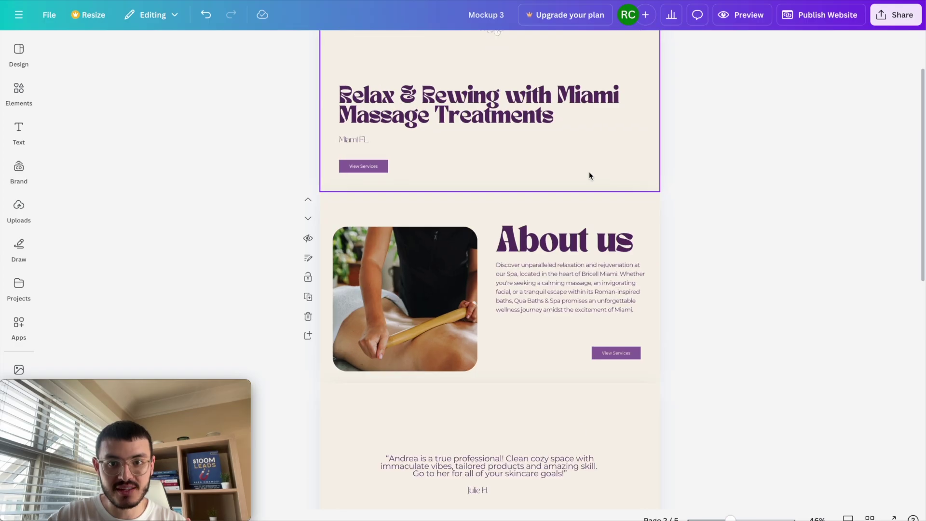
scroll(591, 175, up, 2)
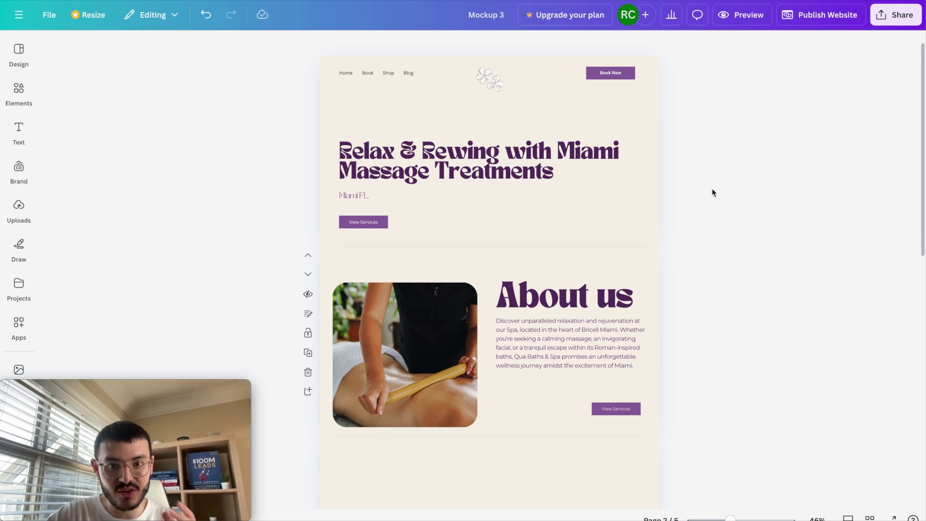
drag(477, 161, 512, 173)
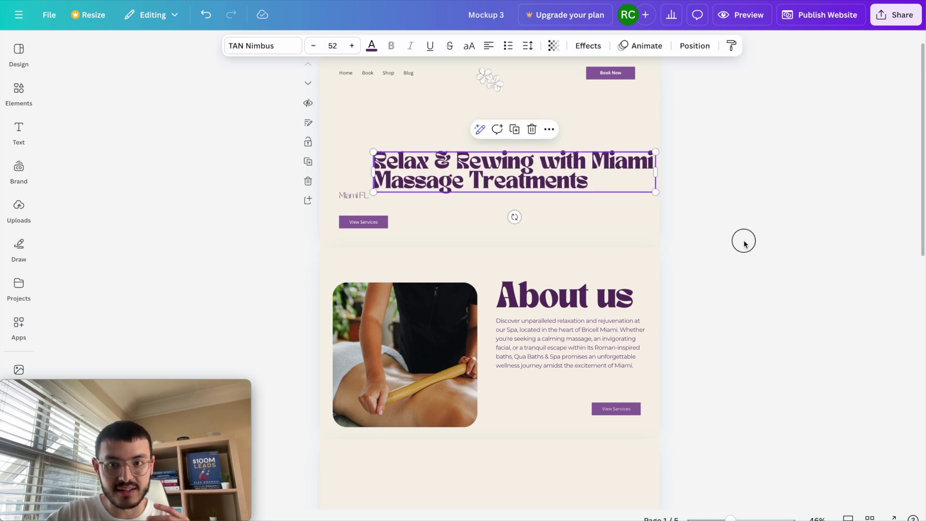
click(744, 242)
key(ctrl+z)
scroll(799, 268, down, 3)
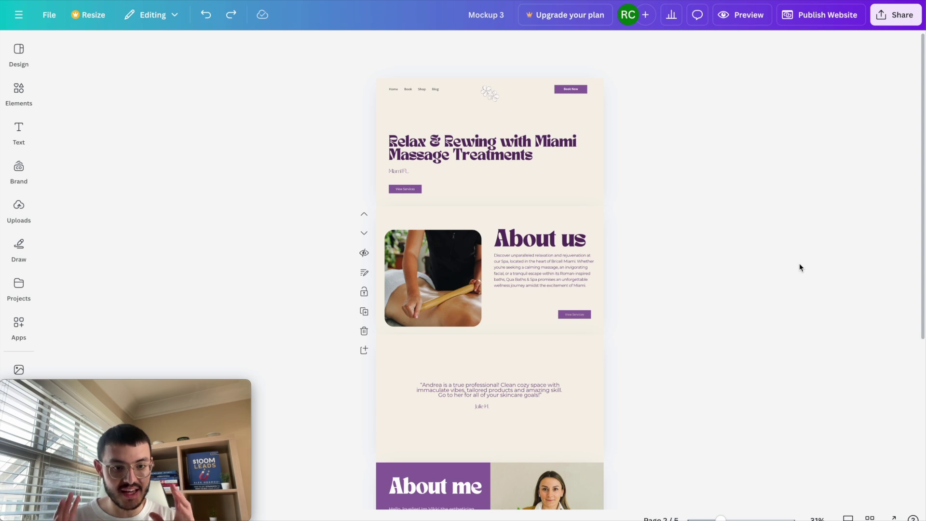
scroll(799, 268, down, 2)
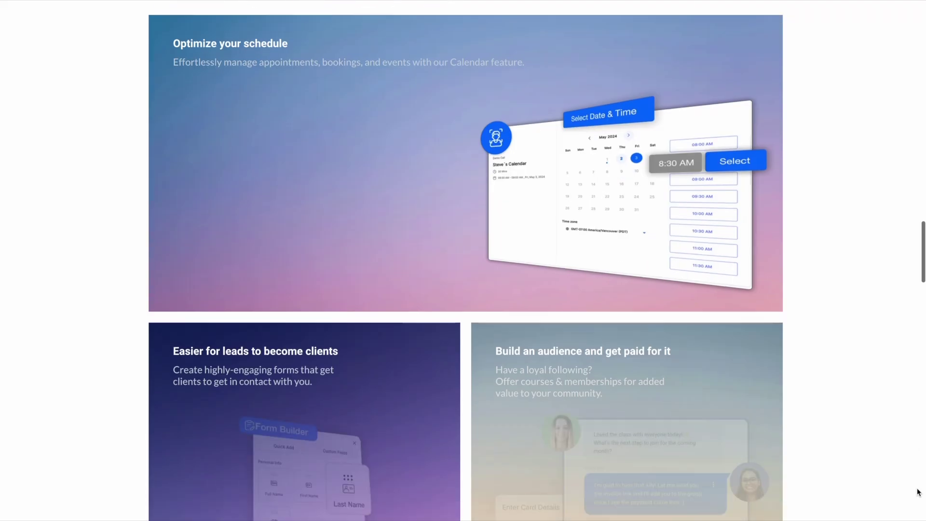
scroll(880, 491, down, 5)
scroll(880, 491, down, 15)
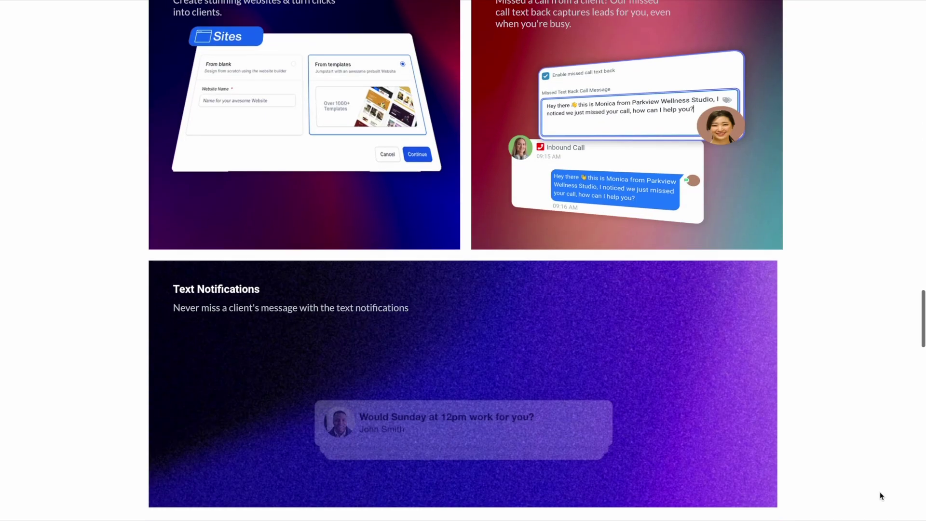
scroll(880, 491, down, 3)
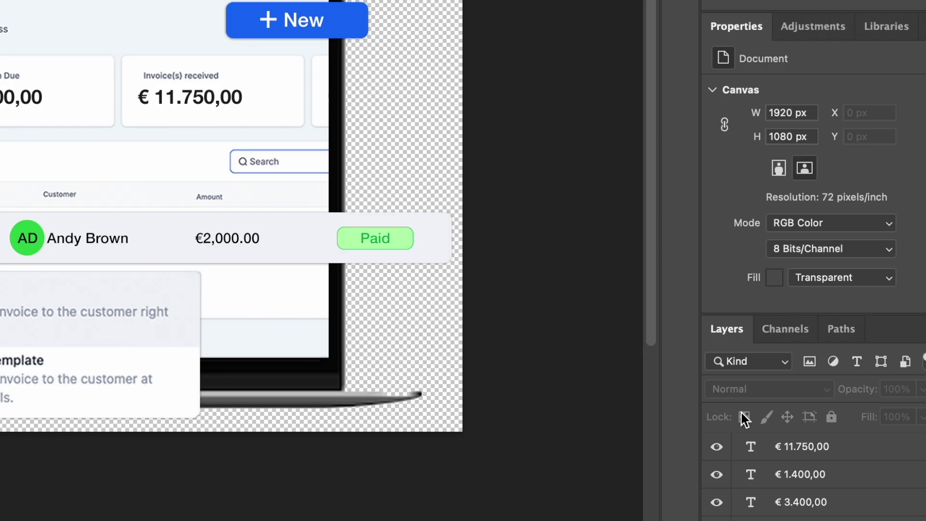
click(782, 393)
click(717, 447)
click(717, 447)
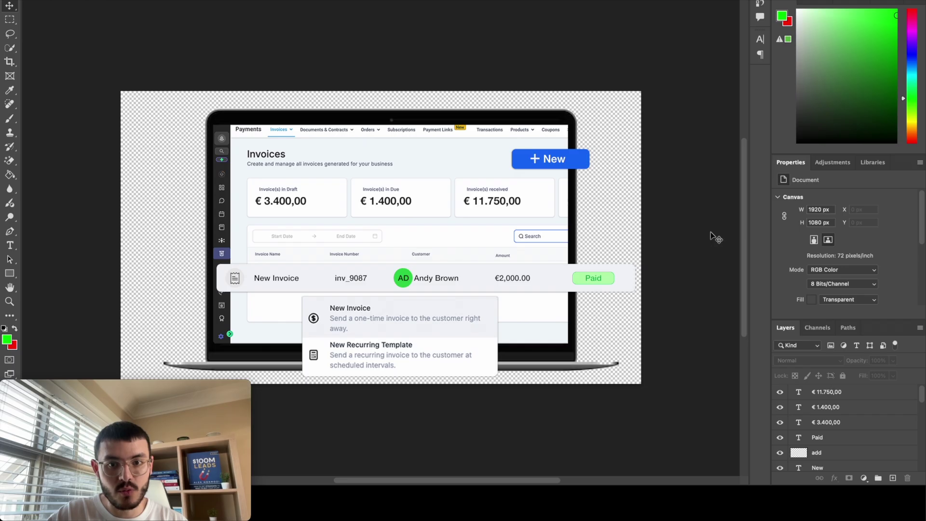
drag(497, 201, 419, 217)
key(ctrl+z)
click(677, 257)
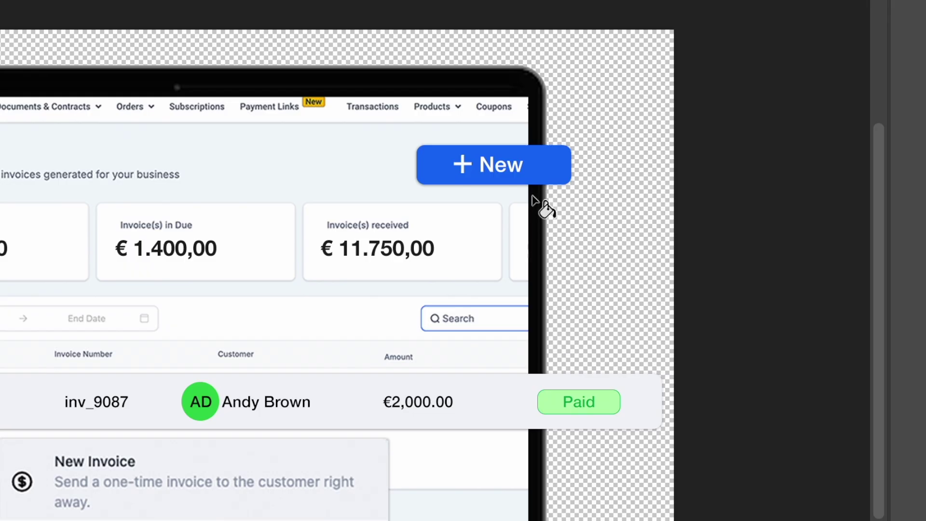
click(569, 165)
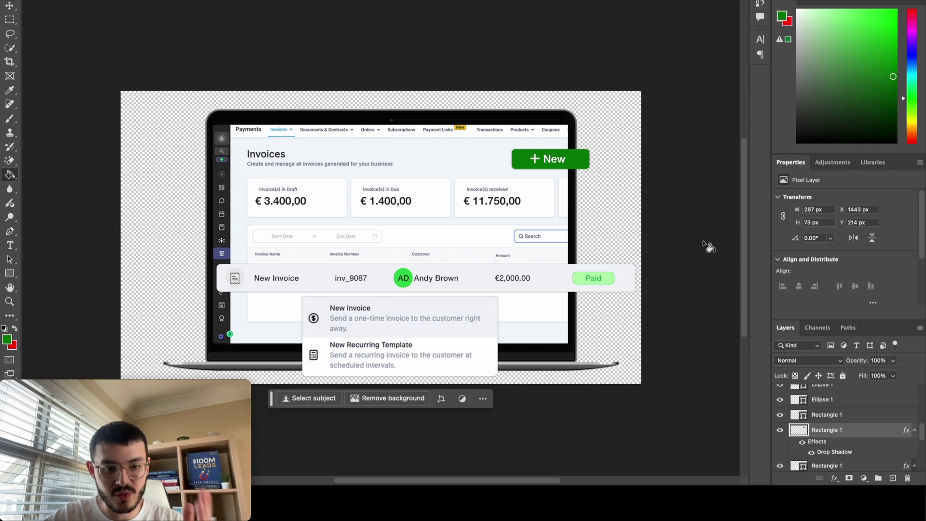
key(ctrl+z)
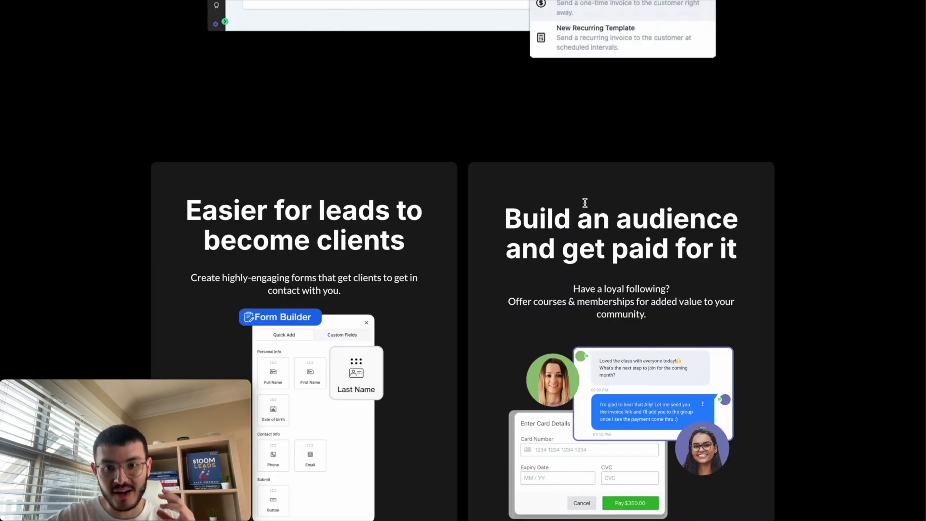
scroll(647, 291, down, 1)
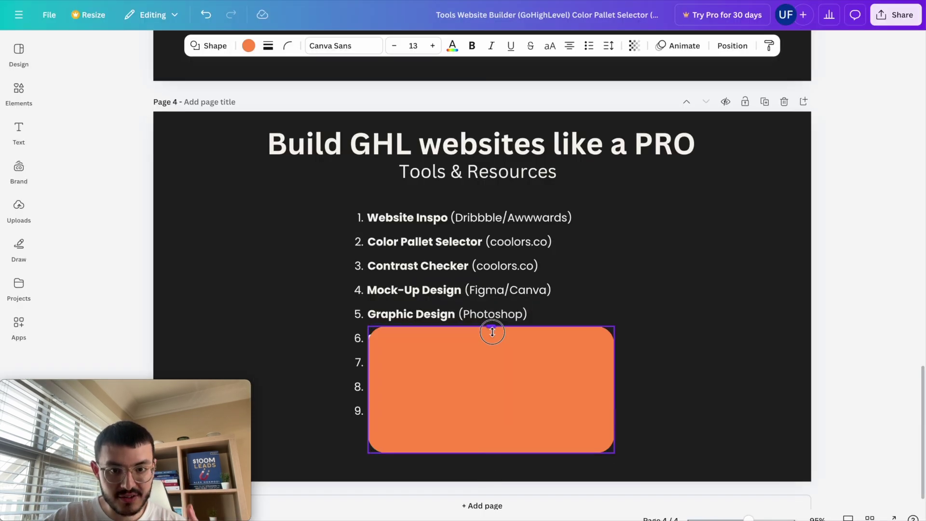
Step: Reveal the Copywriting (ChatGPT) item and highlight 'converting' and the complex-jargon phrase in the prompt
drag(490, 333, 490, 358)
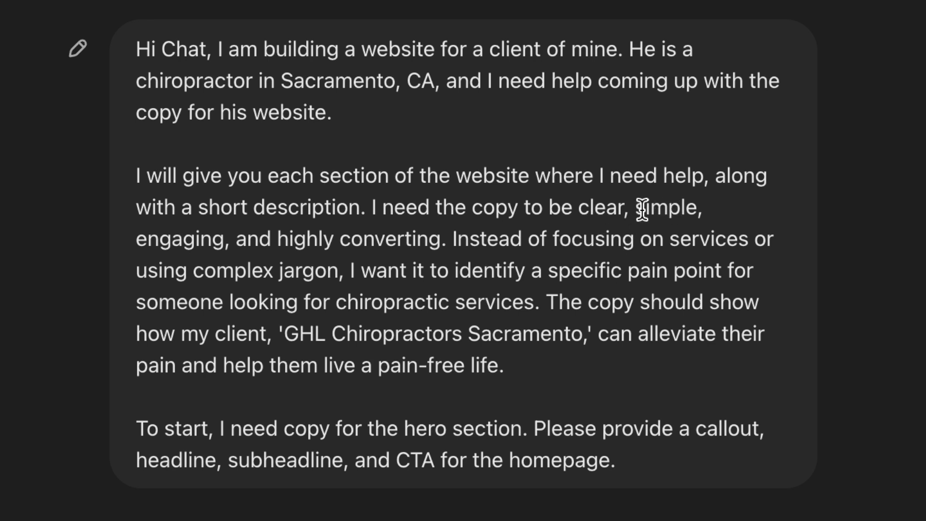
drag(348, 239, 434, 238)
click(505, 240)
click(180, 273)
drag(179, 273, 289, 268)
click(410, 274)
Step: Highlight the pain-relief line and scroll to the reply ending with 'Ready to start your recovery?'
drag(610, 336, 633, 374)
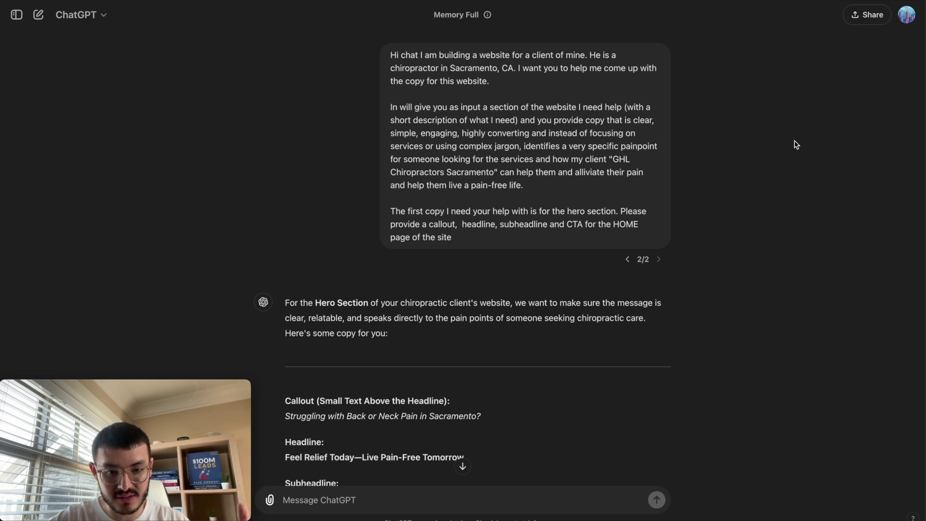
scroll(405, 312, down, 9)
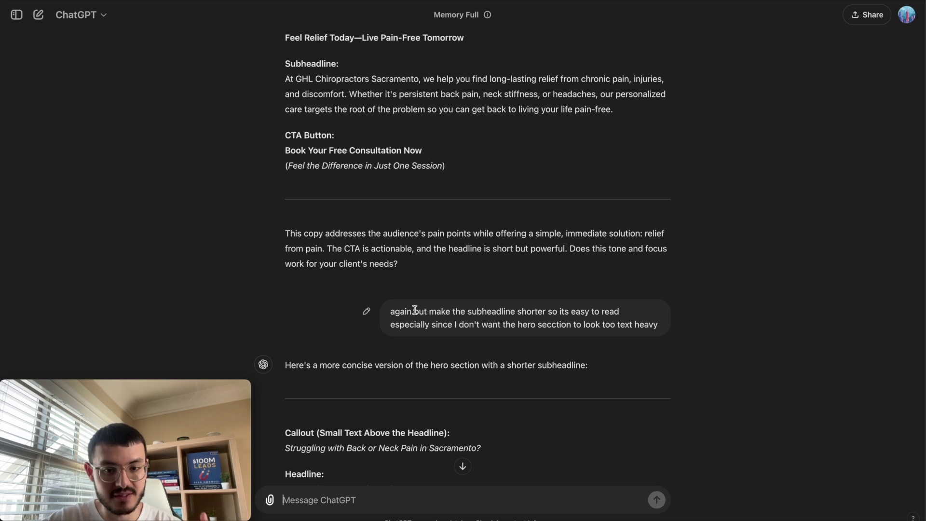
scroll(415, 309, down, 2)
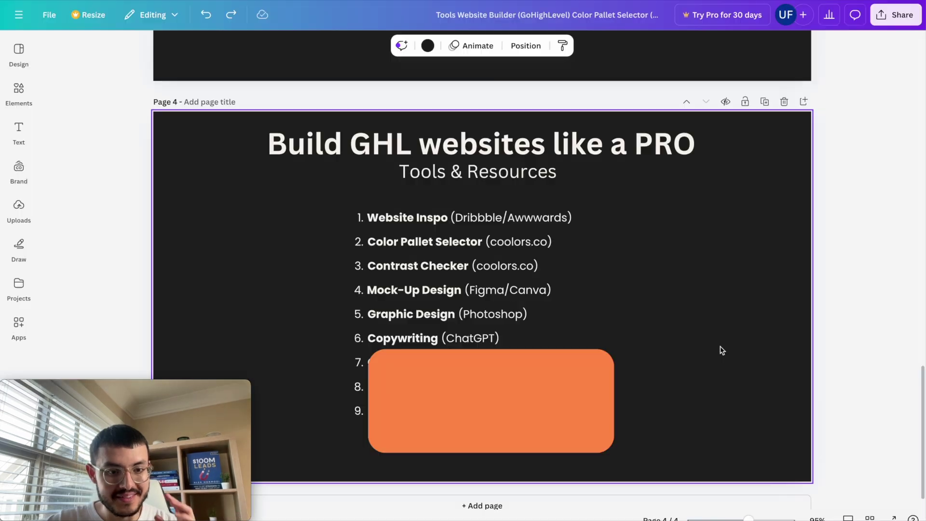
Step: Select the orange cover box to lower it, revealing item 7, Custom Effects (Our Notion Doc)
click(480, 363)
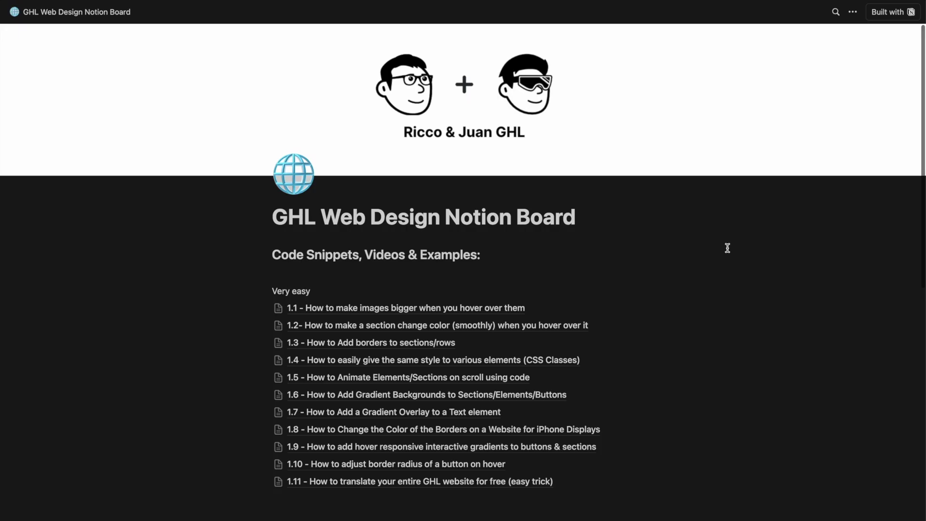
Step: Scroll through the Notion board's code snippet lists and the example coaching and portfolio landing pages
scroll(734, 287, down, 5)
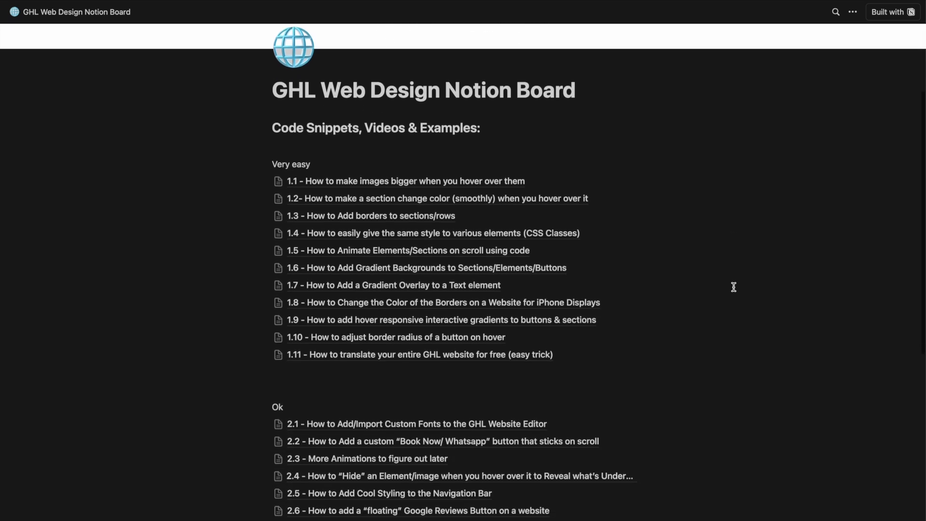
scroll(734, 287, down, 2)
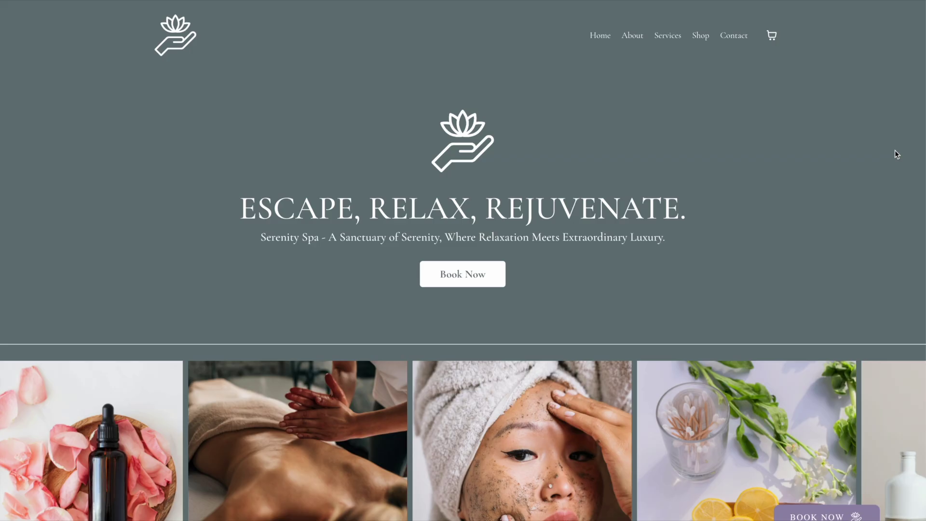
scroll(895, 154, down, 3)
scroll(895, 154, down, 3)
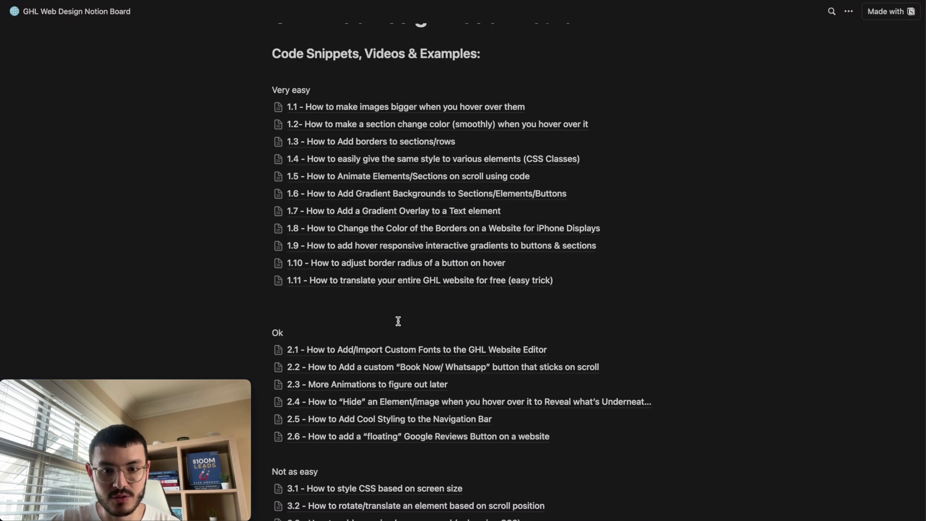
scroll(391, 323, down, 3)
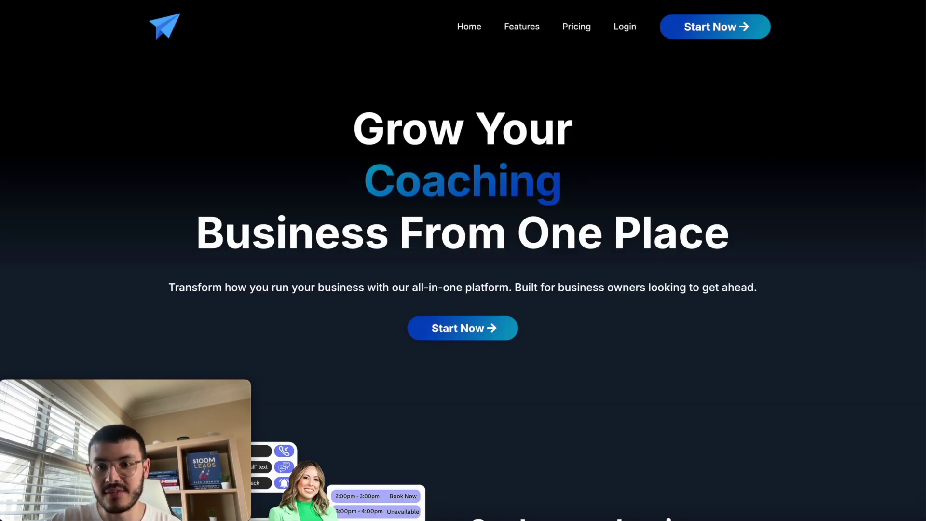
scroll(643, 256, down, 10)
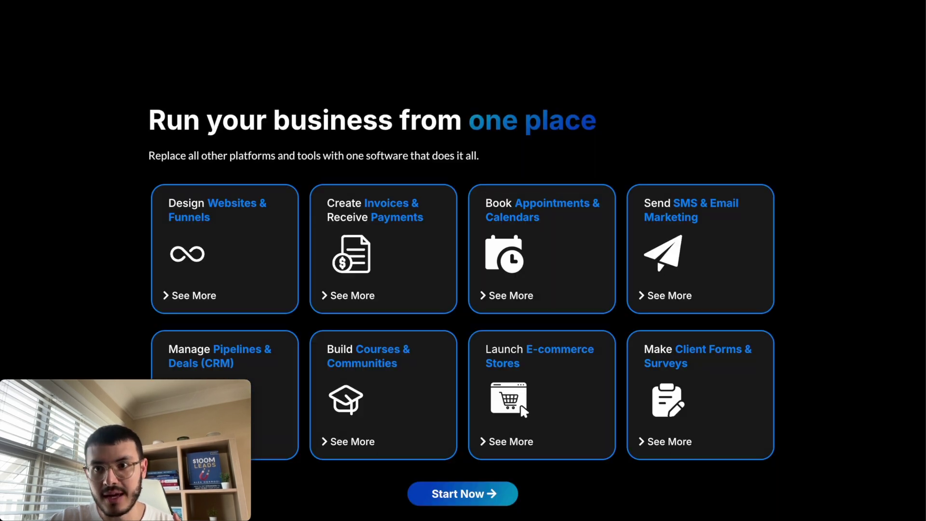
scroll(628, 295, down, 10)
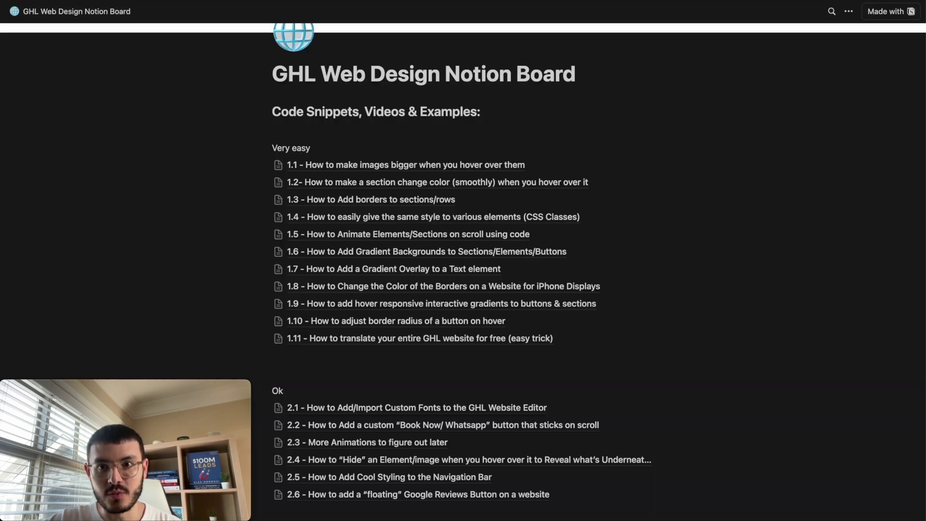
scroll(558, 285, down, 7)
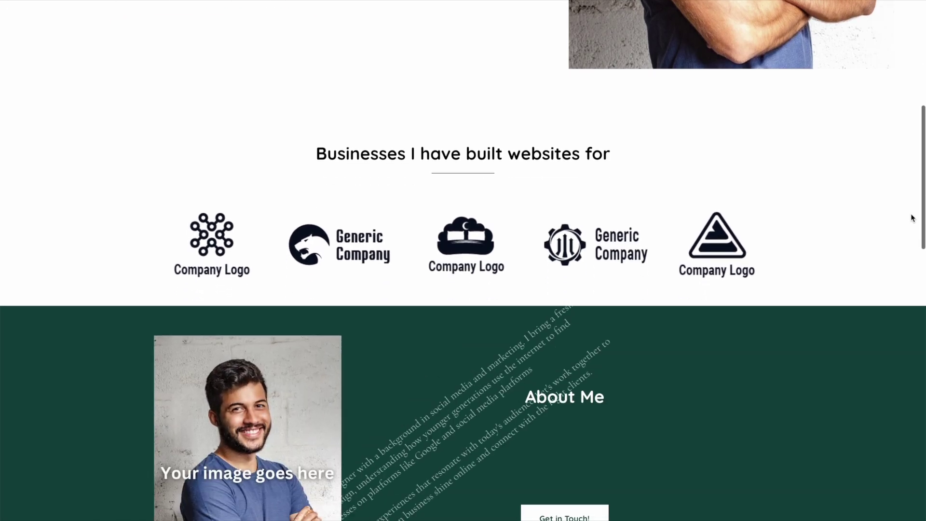
scroll(913, 218, down, 5)
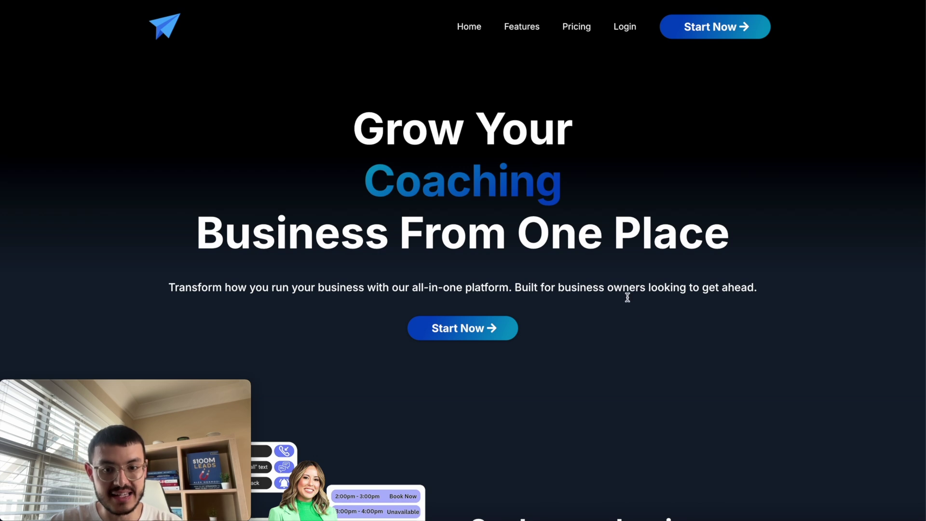
scroll(627, 297, down, 3)
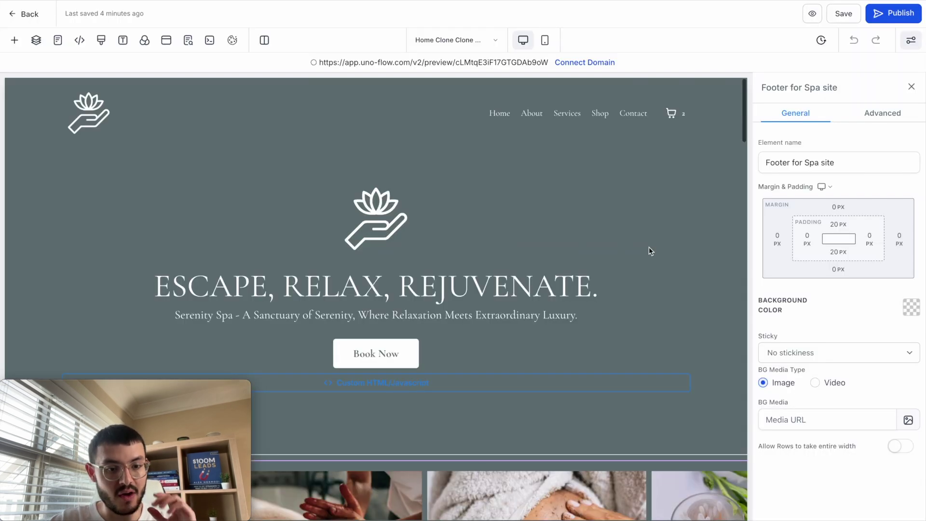
Step: Scroll the spa site's image gallery, then shorten the Canva slide's orange bar from its top edge
scroll(649, 248, down, 5)
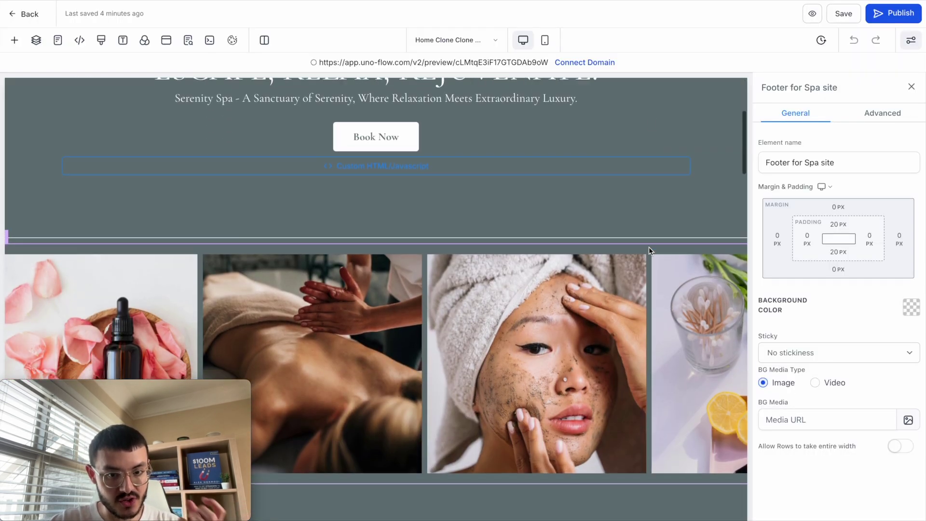
scroll(649, 247, down, 2)
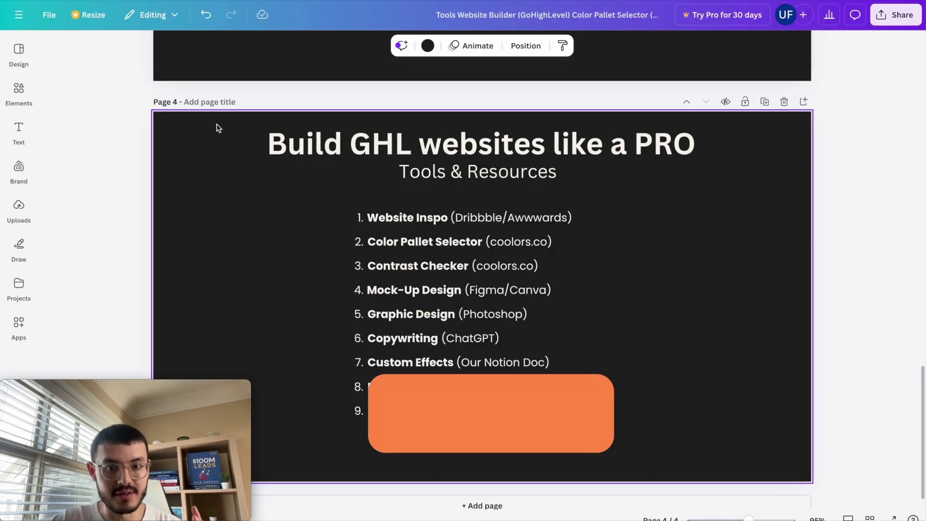
click(448, 392)
drag(490, 375, 489, 399)
click(717, 426)
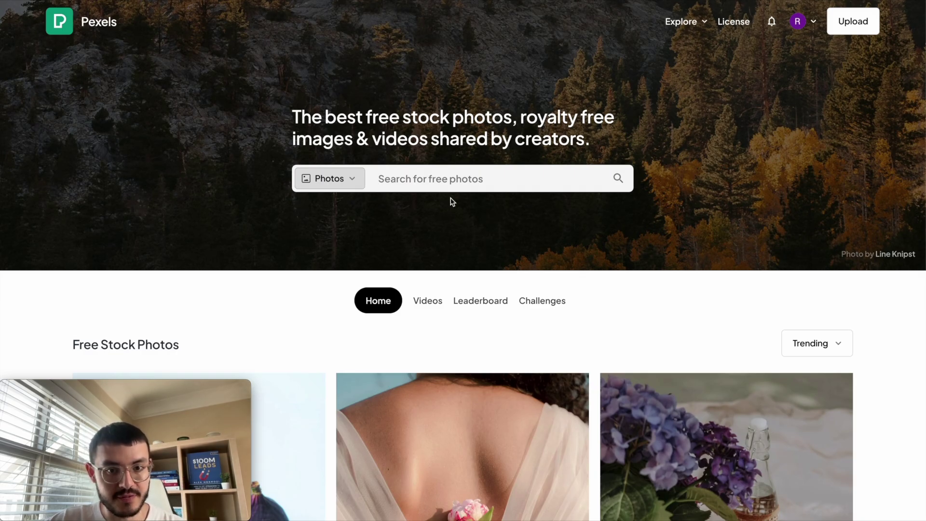
Step: Search Pexels for 'photographer' and browse the photo results
click(445, 174)
text(photographer)
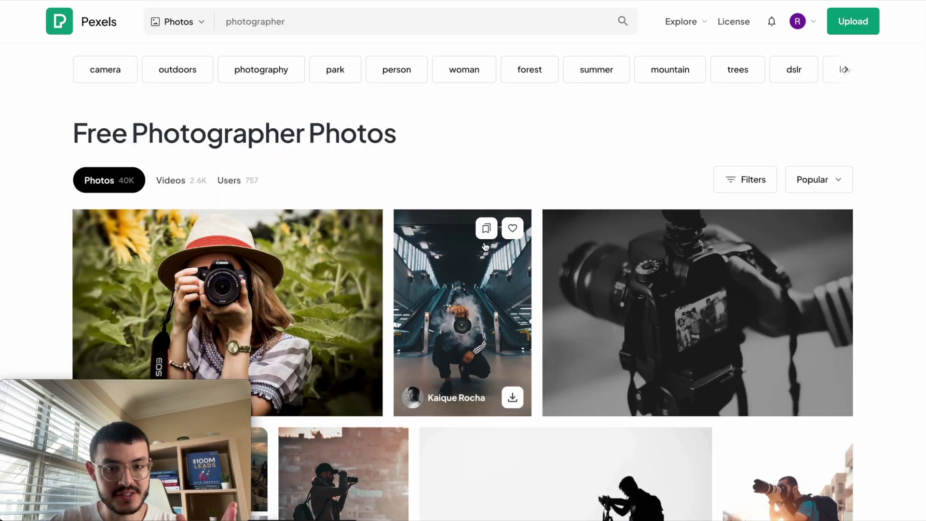
scroll(526, 262, down, 10)
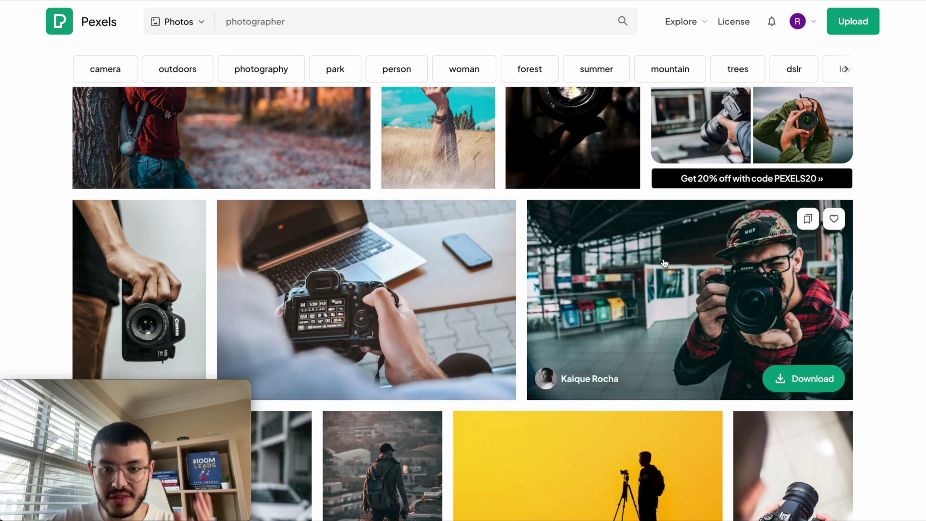
scroll(322, 220, up, 15)
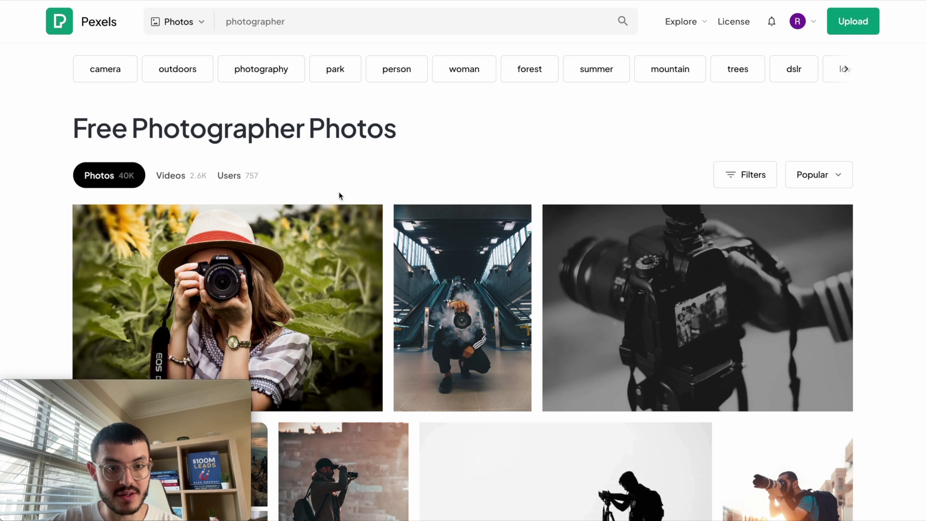
Step: Switch the results to Videos and preview the first photographer clip, then close it
click(177, 177)
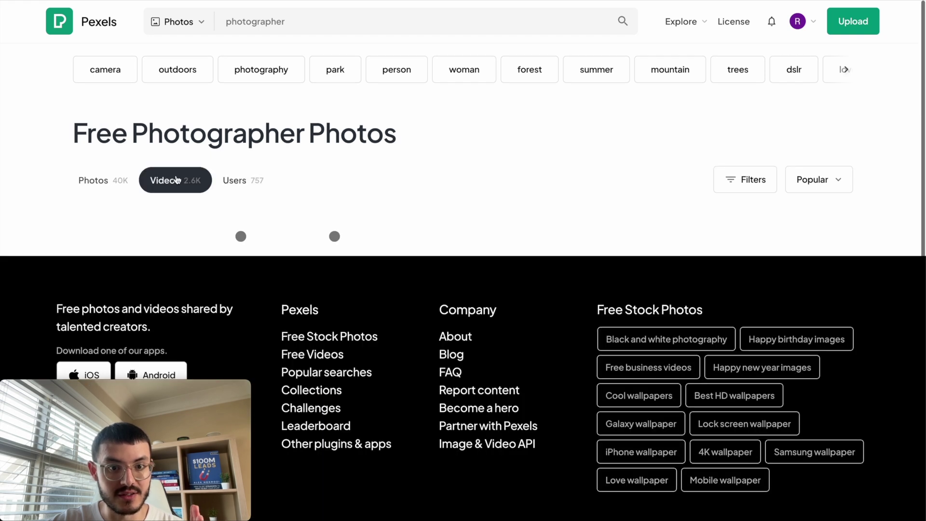
click(402, 312)
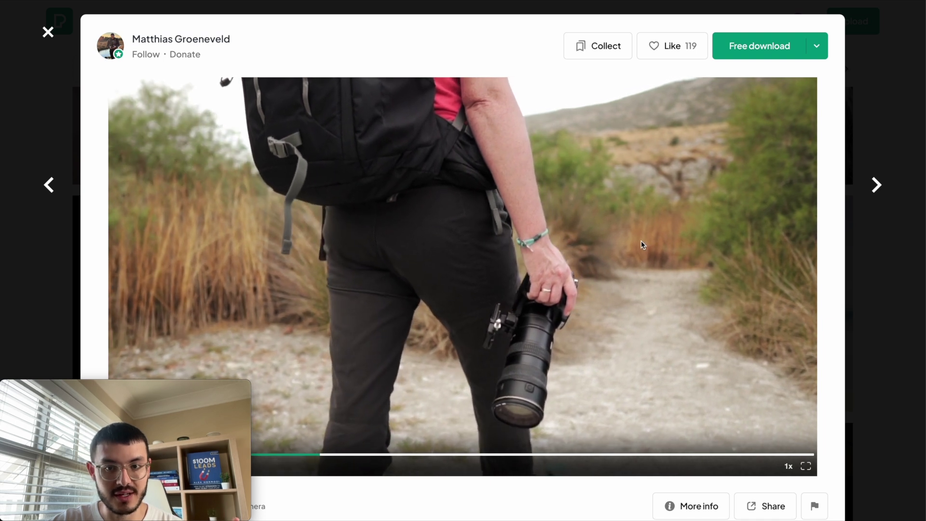
click(47, 31)
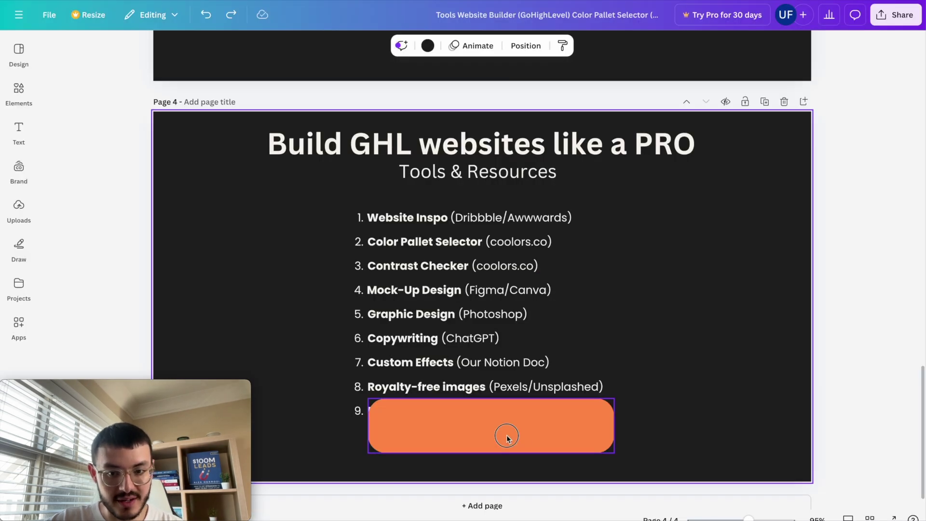
Step: Make the Canva slide's orange bar thinner, then search Flaticon for '5 stars' and open the gold Five Stars icon
click(507, 437)
drag(491, 399, 489, 431)
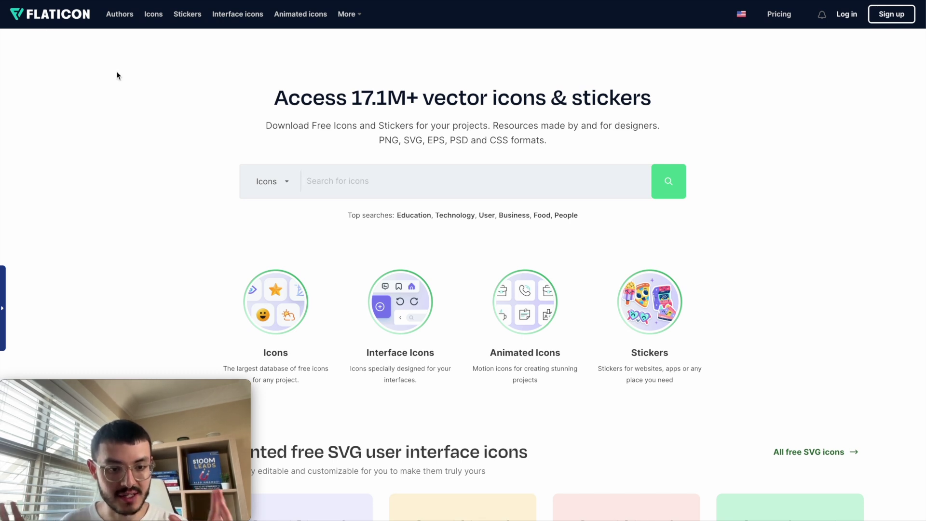
click(351, 180)
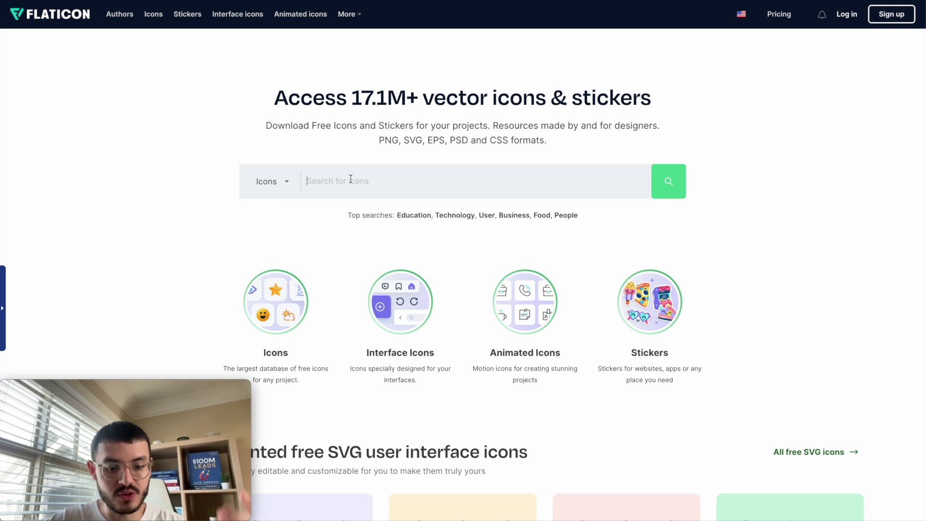
text(5 stars)
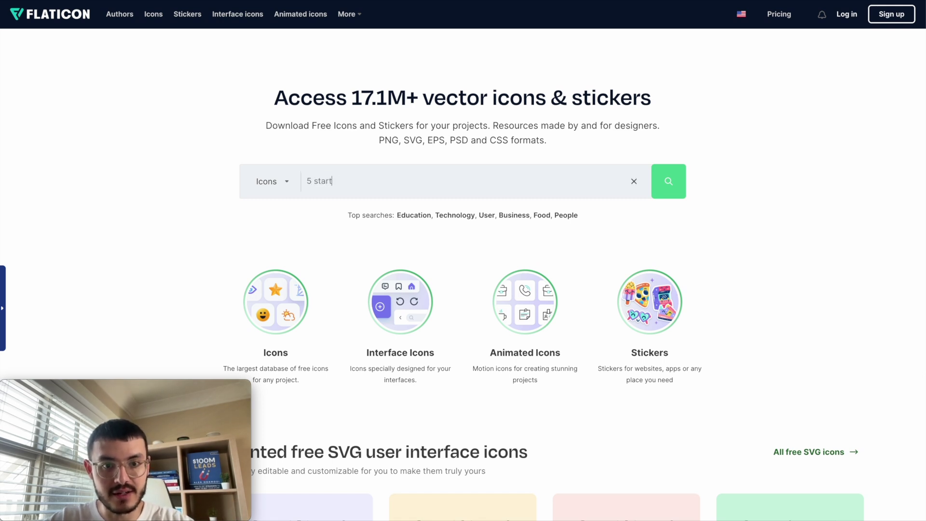
key(Return)
scroll(351, 367, down, 2)
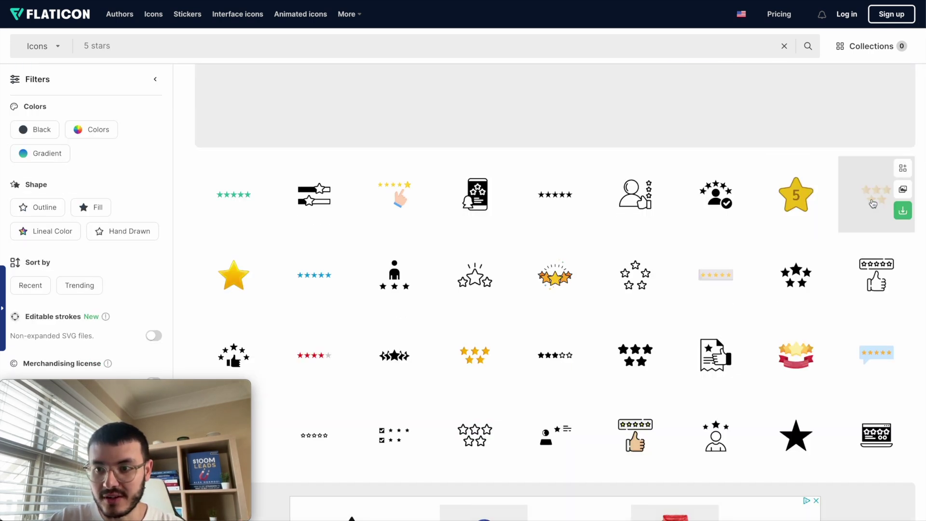
click(874, 202)
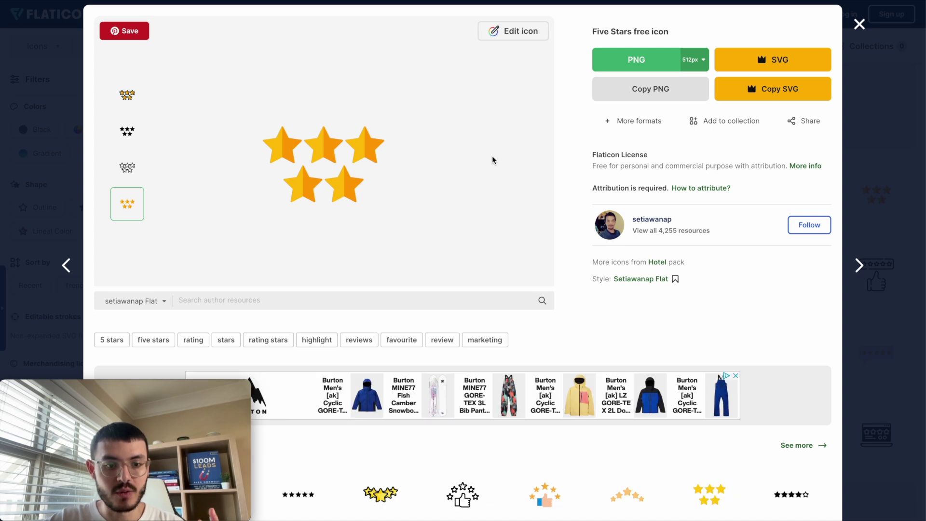